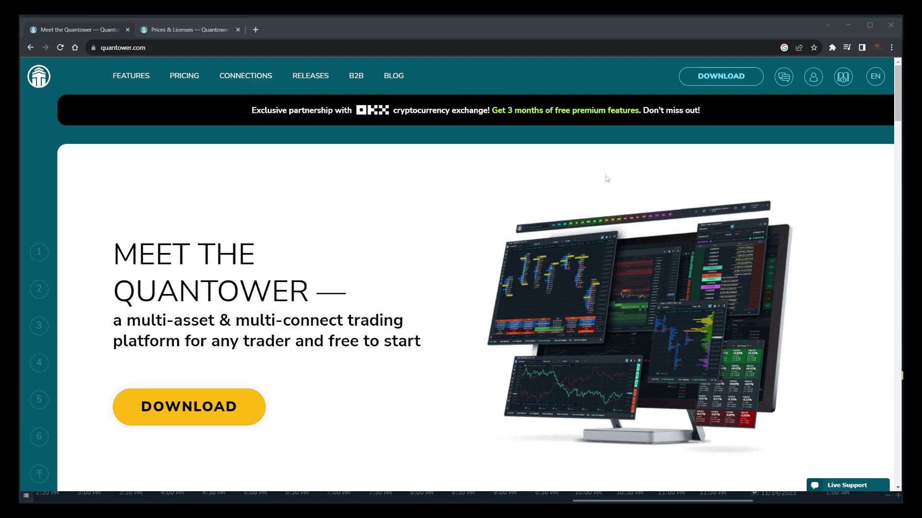
Step: Minimize Chrome to reveal Quantower's Rithmic #1 connection dialog
{"action": "left_click", "coordinate": [848, 25]}
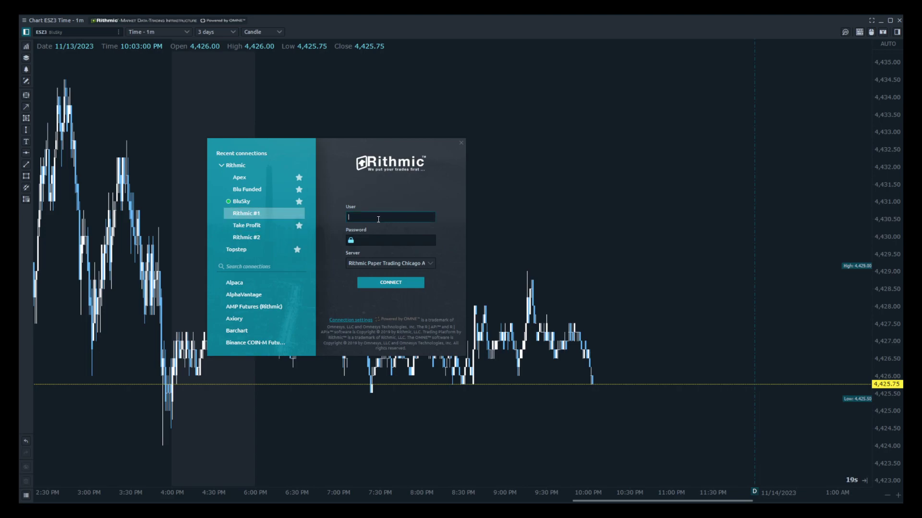
Step: Look over the Rithmic password field and server list, leaving the server unchanged
{"action": "left_click", "coordinate": [380, 238]}
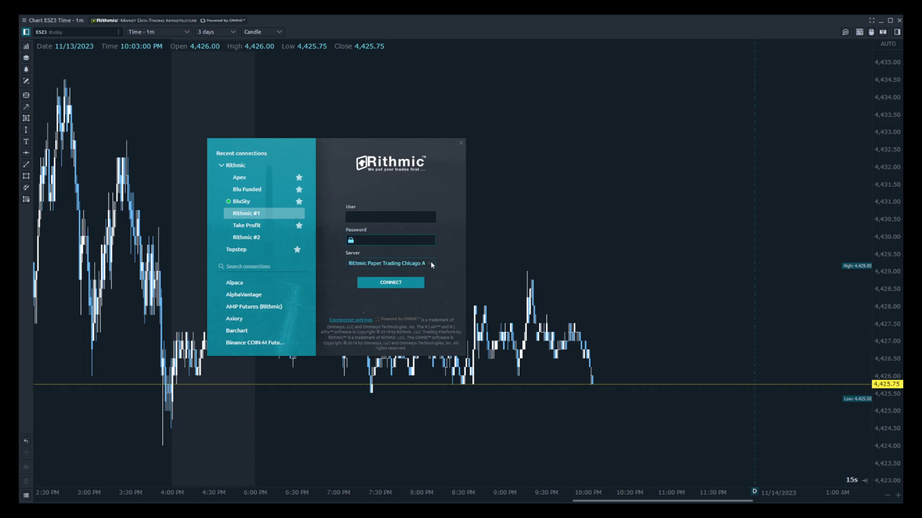
{"action": "left_click", "coordinate": [430, 264]}
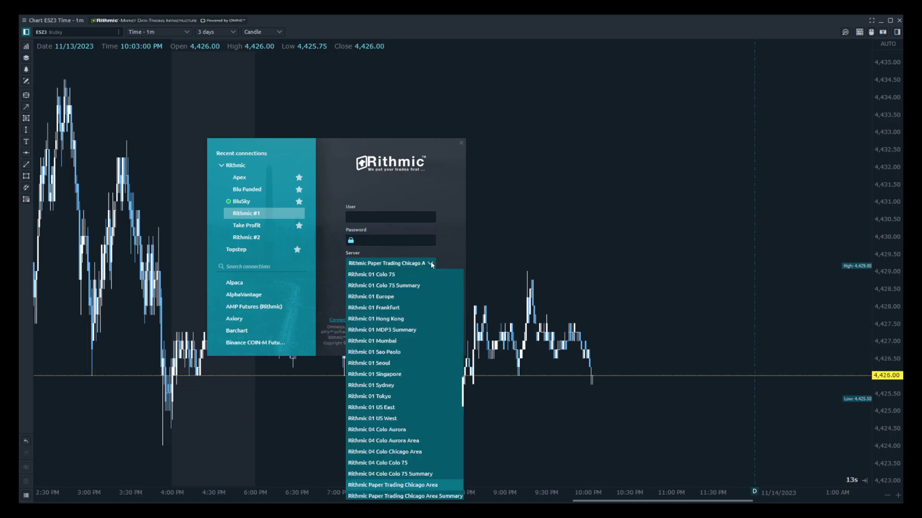
{"action": "scroll", "coordinate": [446, 317], "scroll_direction": "down", "scroll_amount": 1}
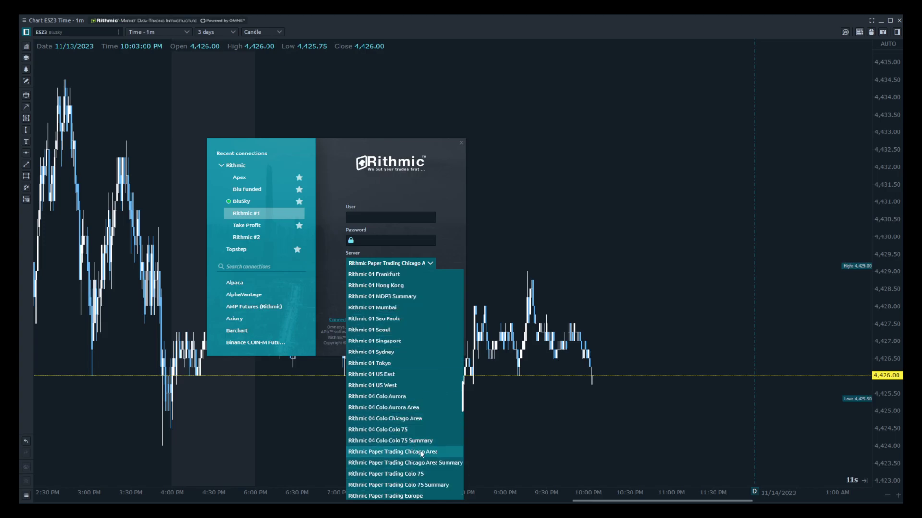
{"action": "scroll", "coordinate": [436, 453], "scroll_direction": "down", "scroll_amount": 1}
{"action": "scroll", "coordinate": [439, 403], "scroll_direction": "down", "scroll_amount": 1}
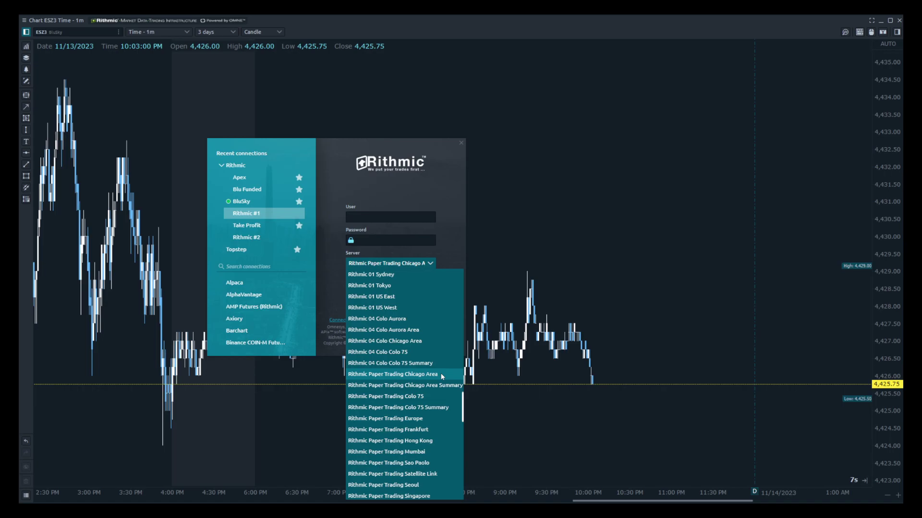
{"action": "left_click", "coordinate": [447, 234]}
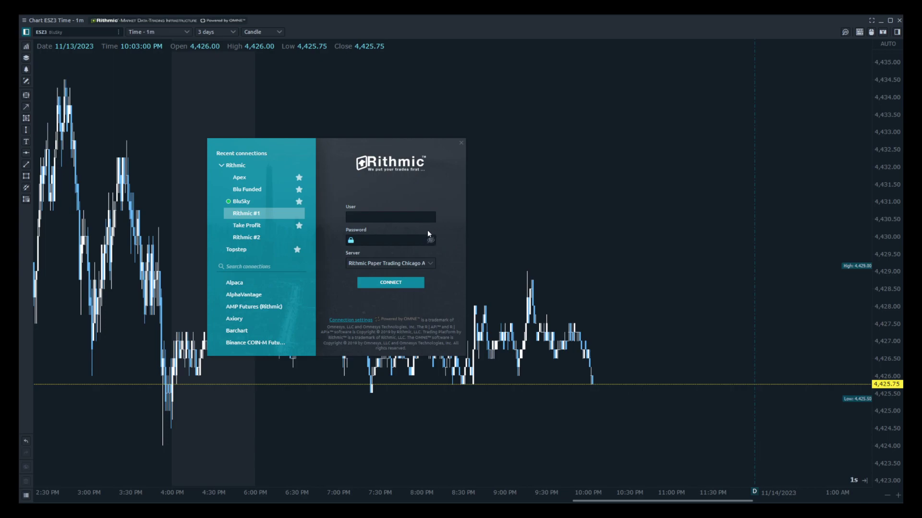
Step: Close the Rithmic window, load NQZ3 on the chart and shift the time view
{"action": "left_click", "coordinate": [462, 143]}
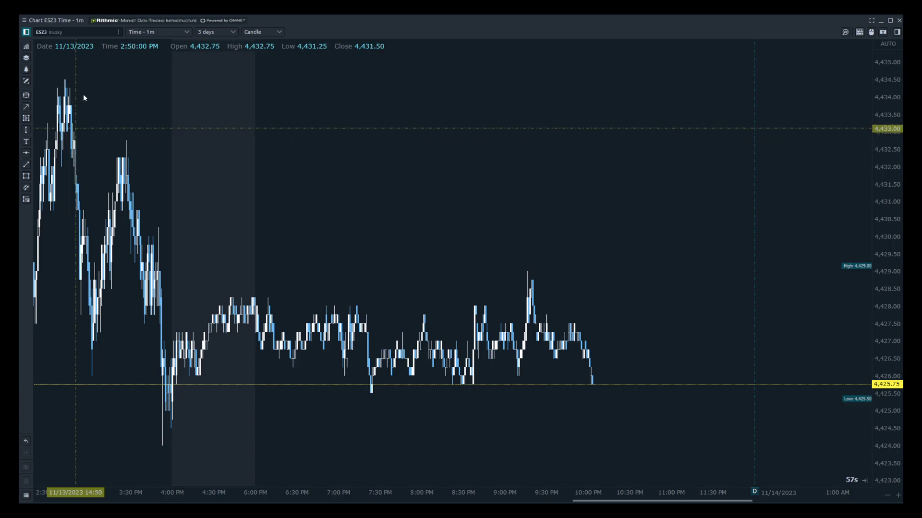
{"action": "left_click", "coordinate": [75, 32]}
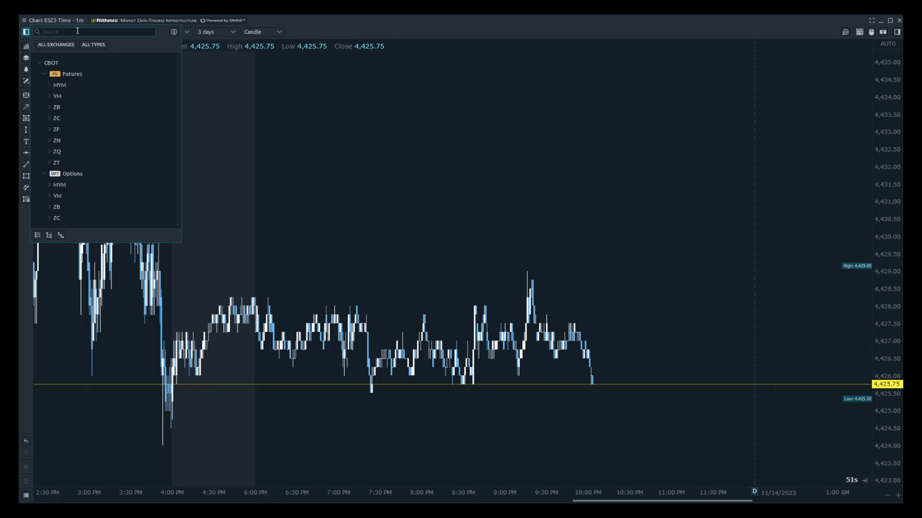
{"action": "type", "text": "nqz"}
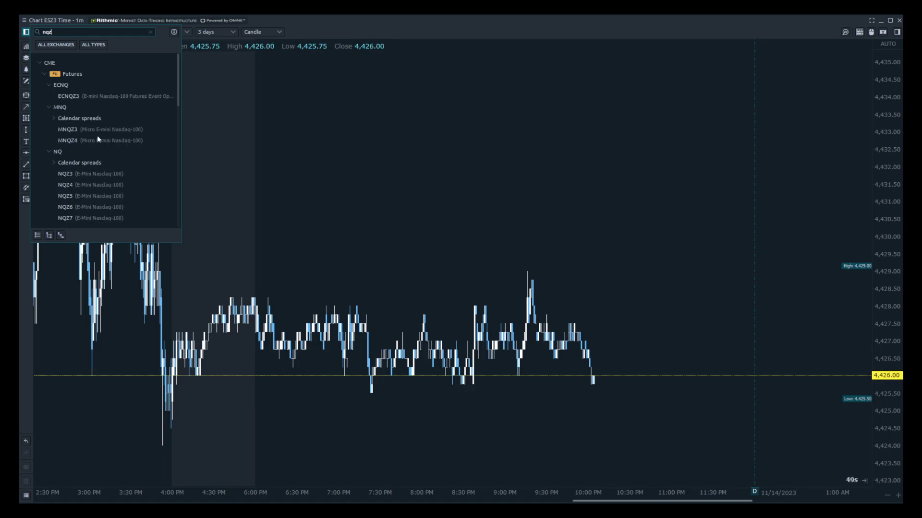
{"action": "left_click", "coordinate": [79, 174]}
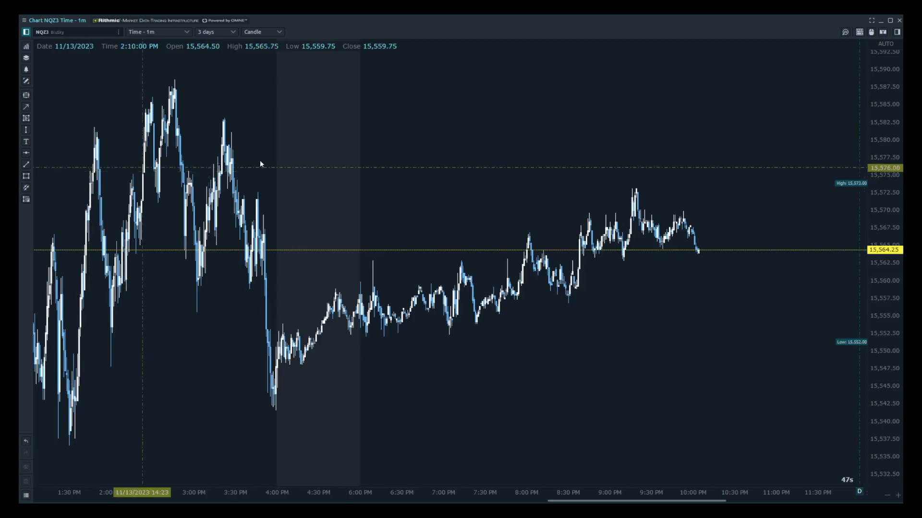
{"action": "left_click_drag", "start_coordinate": [523, 133], "coordinate": [484, 128]}
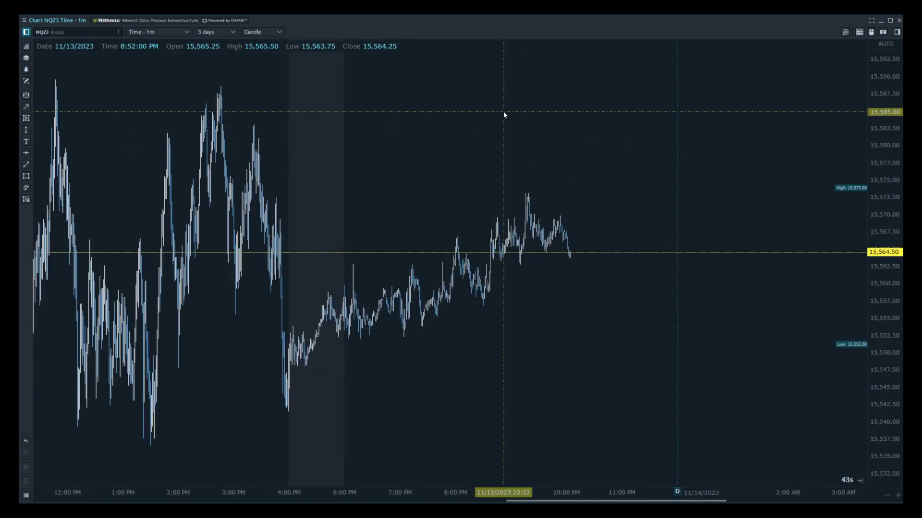
{"action": "scroll", "coordinate": [503, 111], "scroll_direction": "down", "scroll_amount": 2}
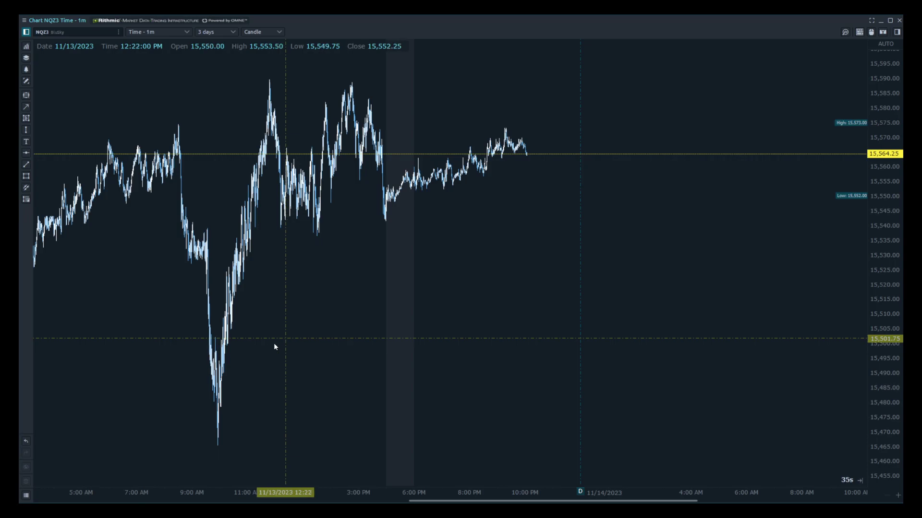
{"action": "mouse_move", "coordinate": [65, 502]}
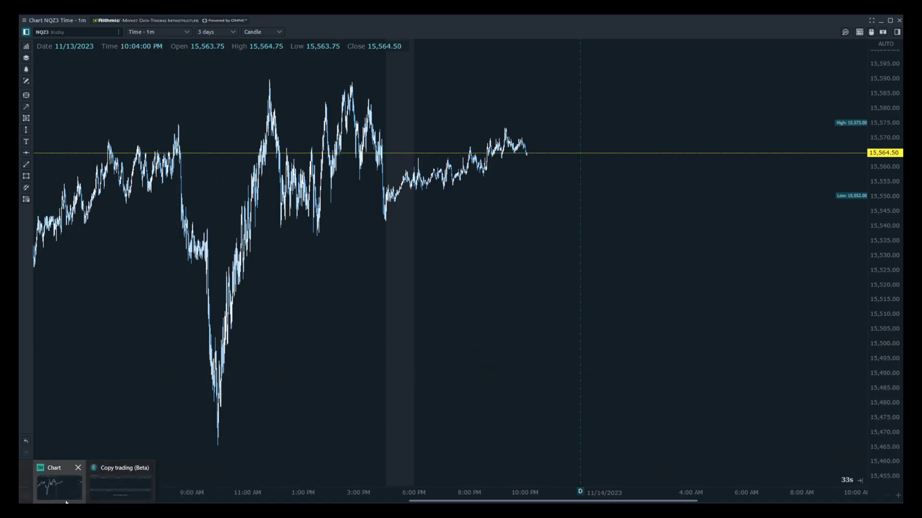
Step: Create a new copy trading bot named 'BluSky Bot'
{"action": "left_click", "coordinate": [99, 488]}
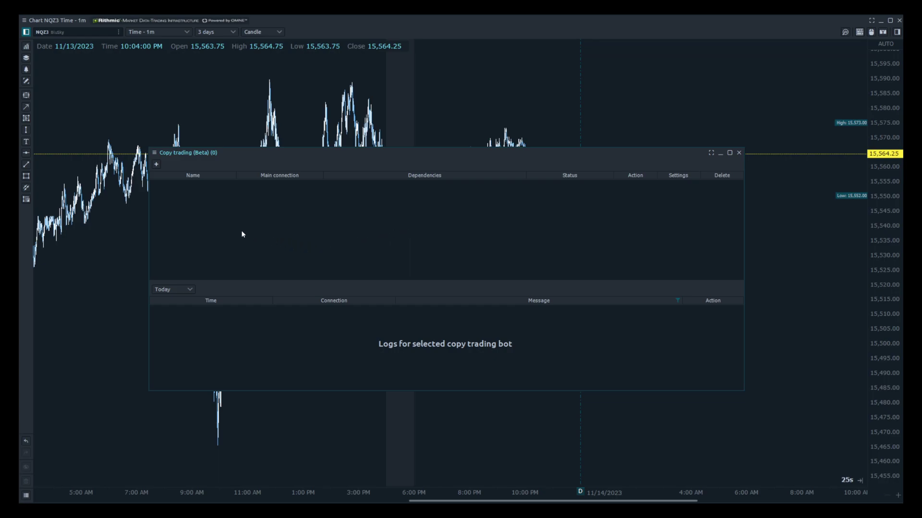
{"action": "left_click", "coordinate": [157, 165]}
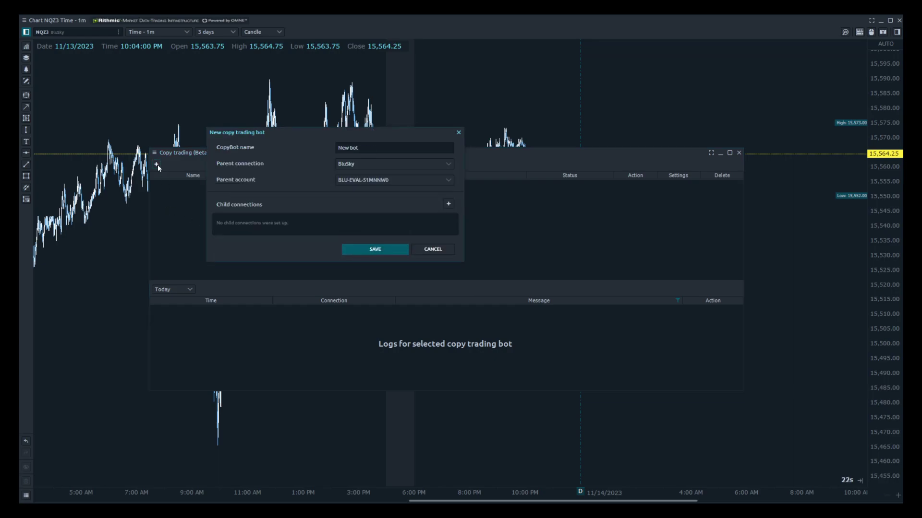
{"action": "double_click", "coordinate": [346, 149]}
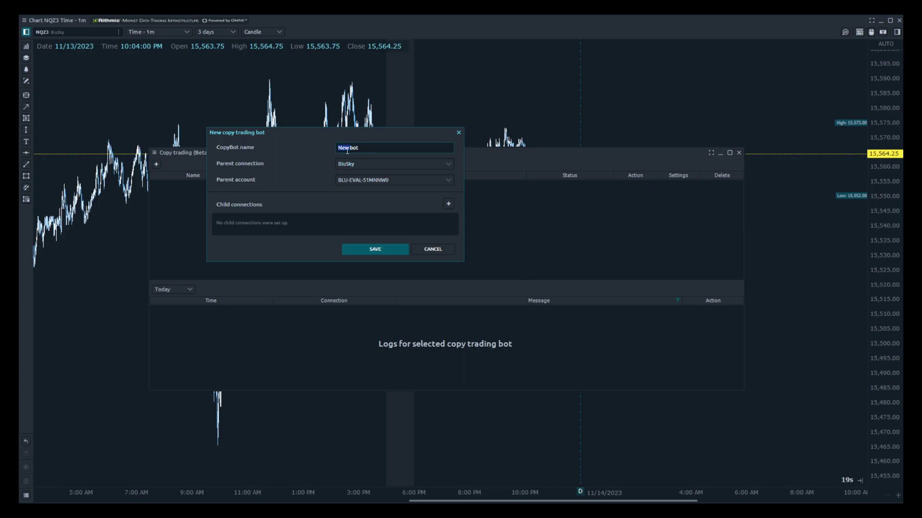
{"action": "triple_click", "coordinate": [348, 150]}
{"action": "type", "text": "ot"}
{"action": "left_click", "coordinate": [326, 155]}
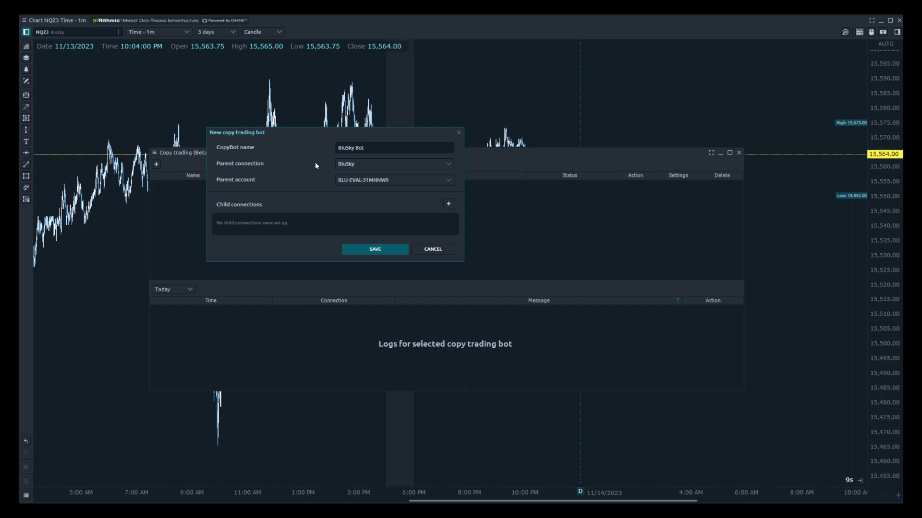
Step: Set BluSky as the parent connection, with its first evaluation account as parent account
{"action": "left_click", "coordinate": [361, 165]}
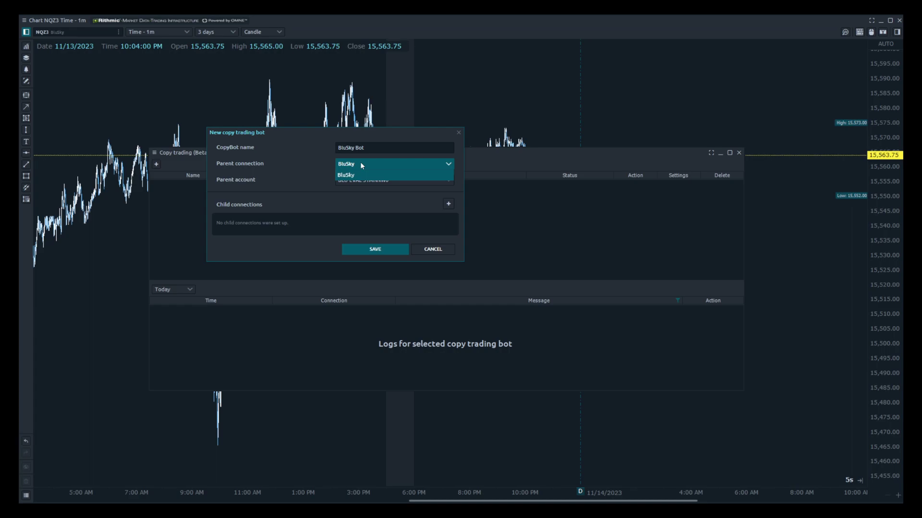
{"action": "left_click", "coordinate": [361, 162]}
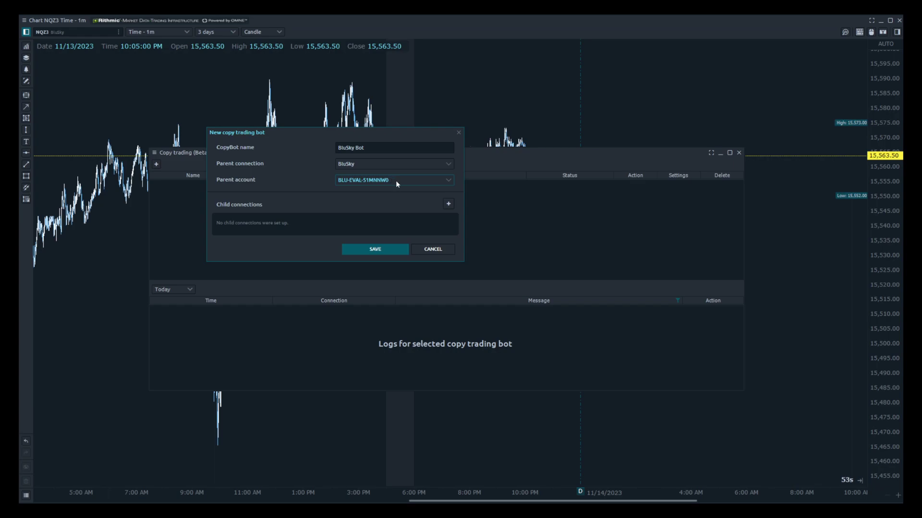
{"action": "left_click", "coordinate": [401, 180]}
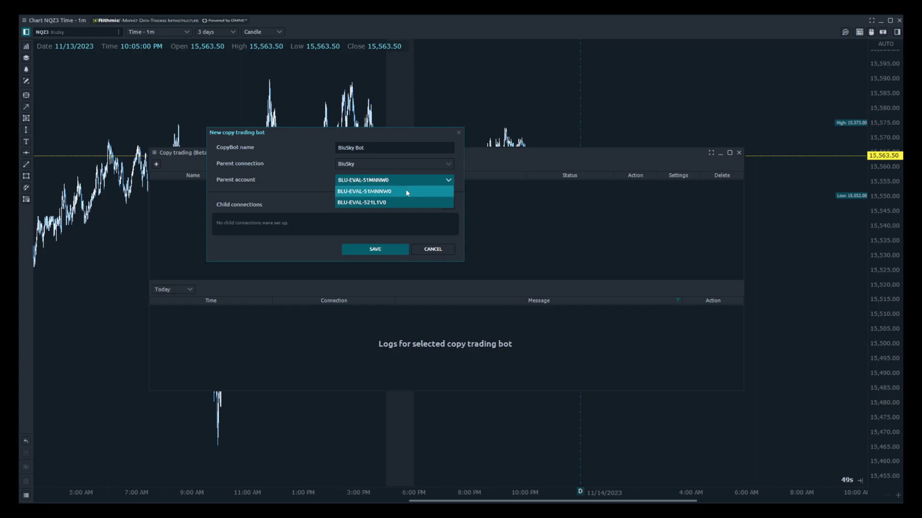
{"action": "left_click", "coordinate": [407, 191]}
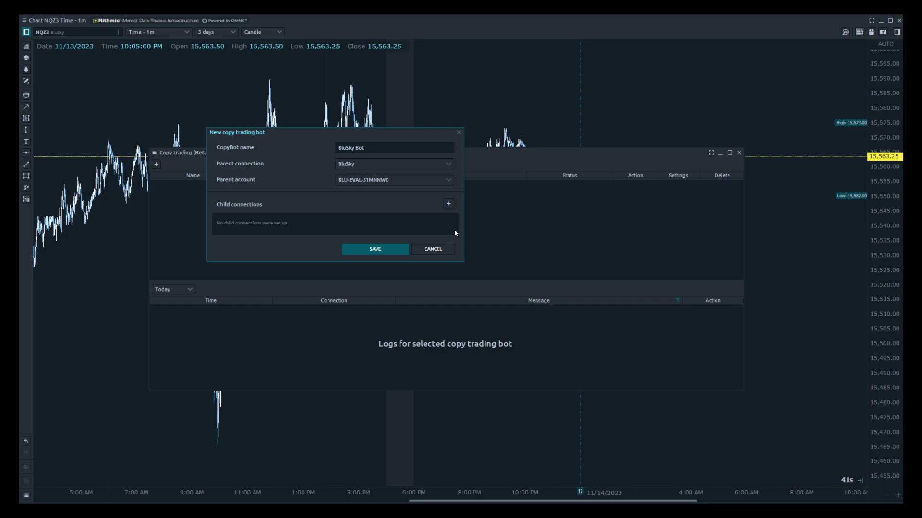
Step: Add a BluSky child using account BLU-EVAL-521L1V0, copying quantity by multiplier 1.00
{"action": "left_click", "coordinate": [448, 204]}
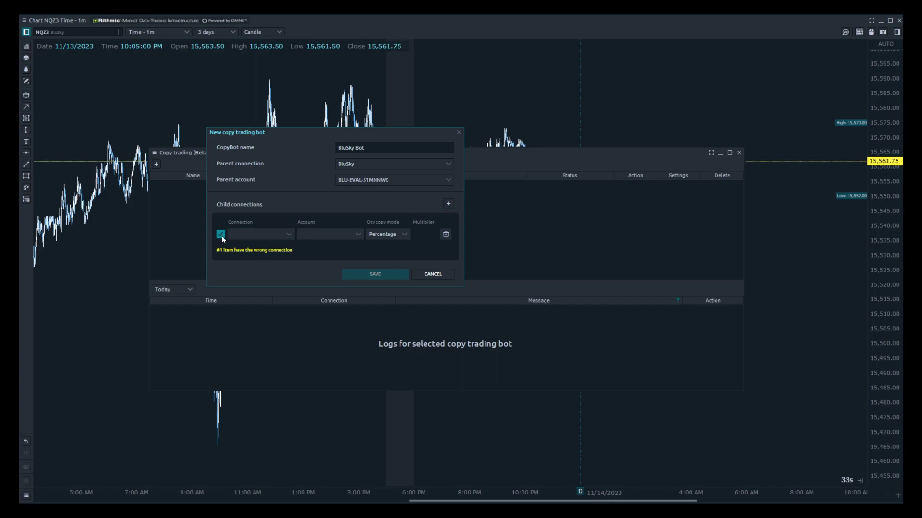
{"action": "left_click", "coordinate": [271, 236]}
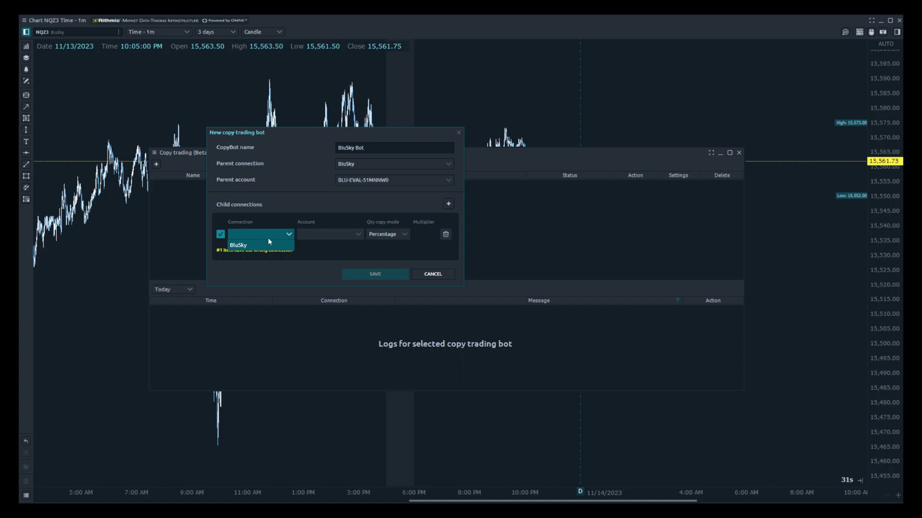
{"action": "left_click", "coordinate": [263, 245]}
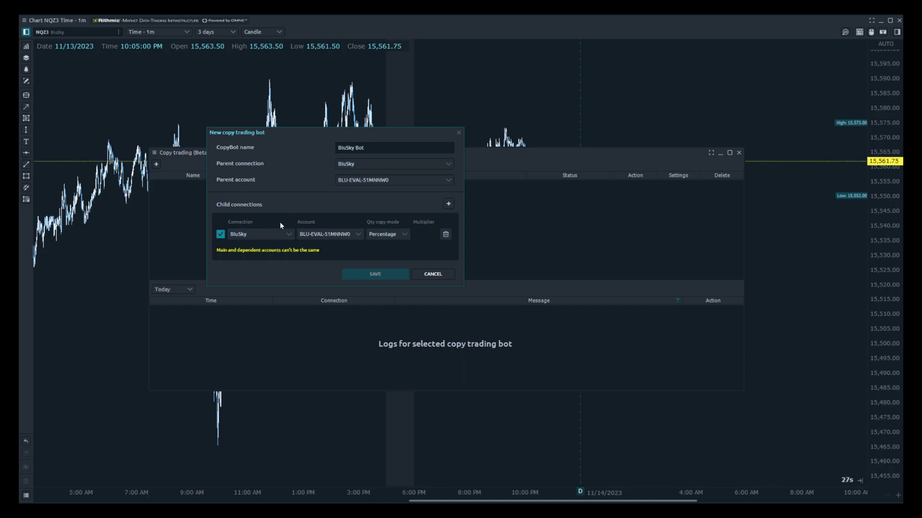
{"action": "left_click", "coordinate": [344, 235]}
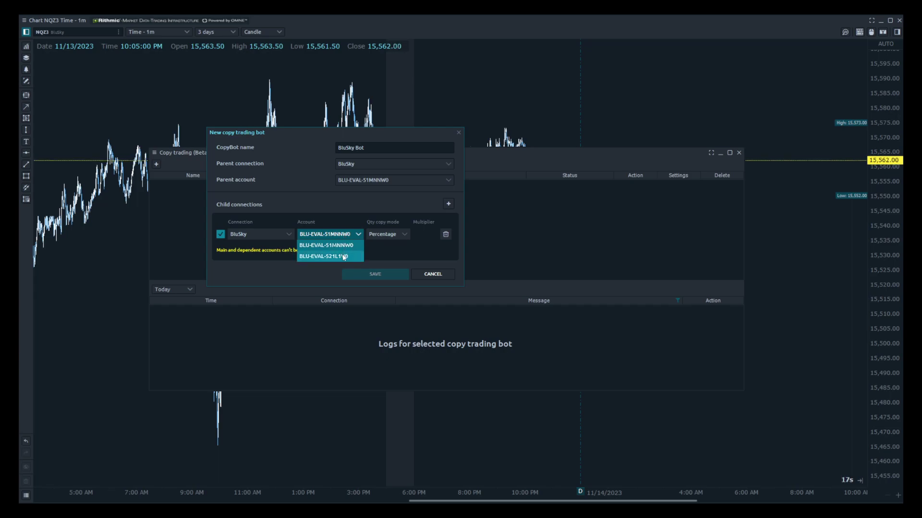
{"action": "left_click", "coordinate": [343, 257]}
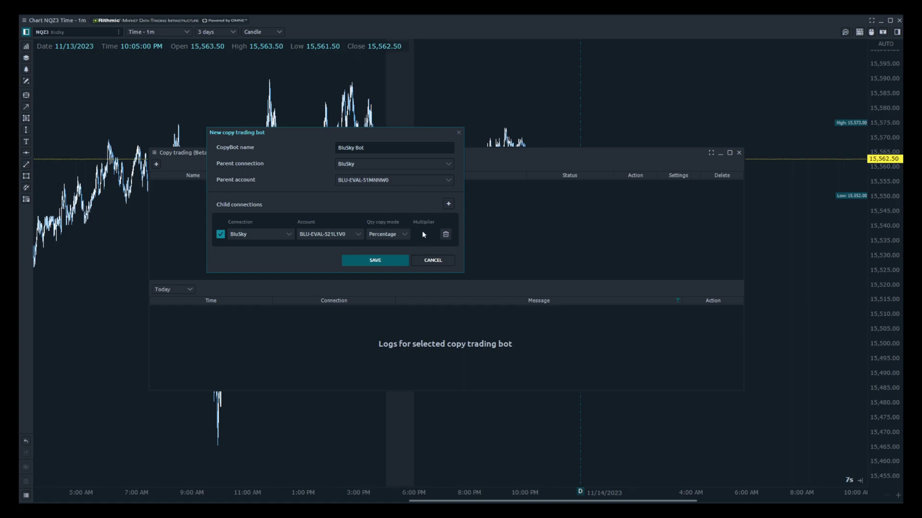
{"action": "left_click", "coordinate": [407, 234]}
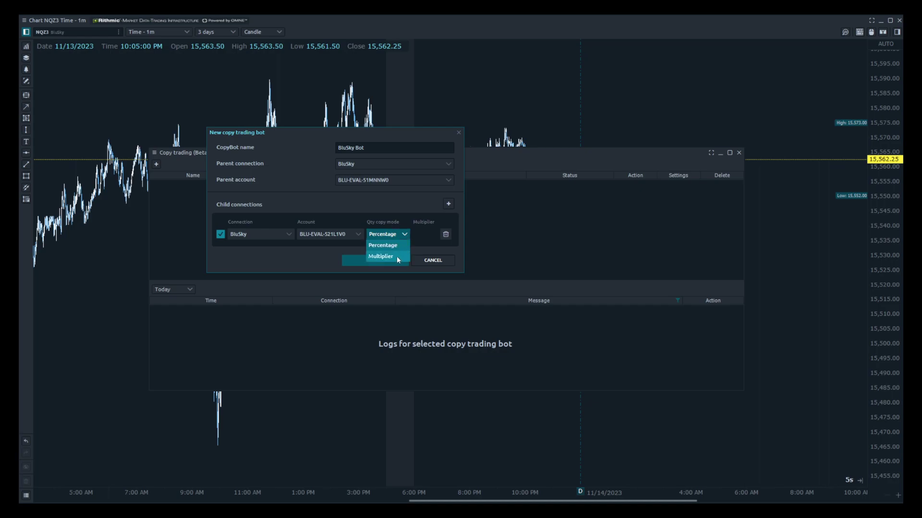
{"action": "left_click", "coordinate": [397, 256]}
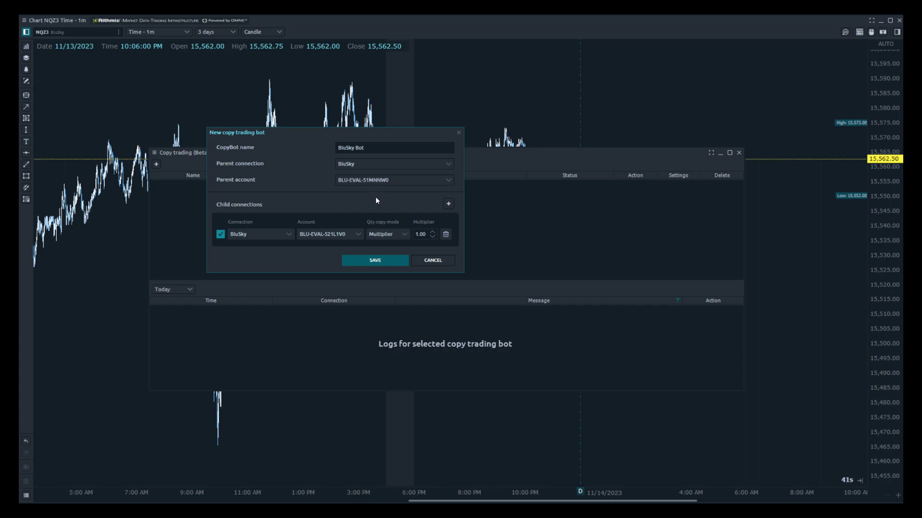
Step: Save and run BluSky Bot, confirm position sync, and check the 'Bot has been started' log
{"action": "left_click", "coordinate": [380, 261]}
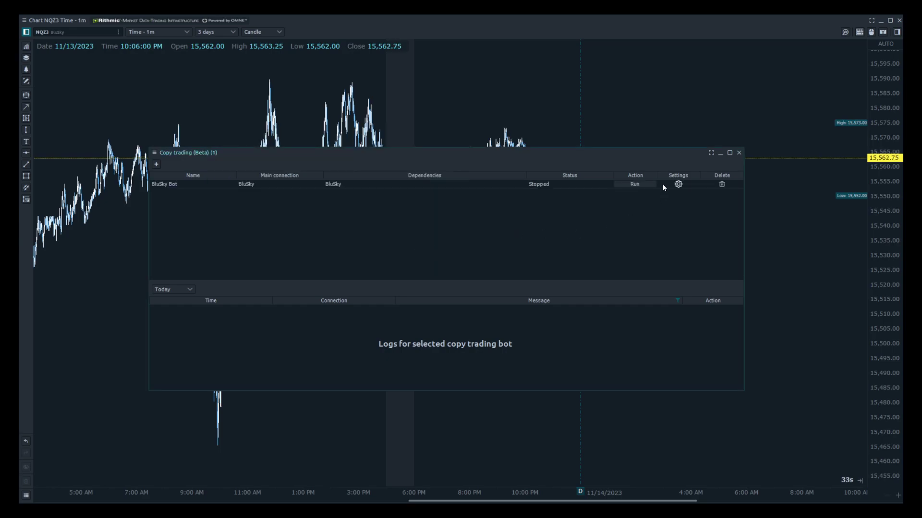
{"action": "left_click", "coordinate": [638, 185]}
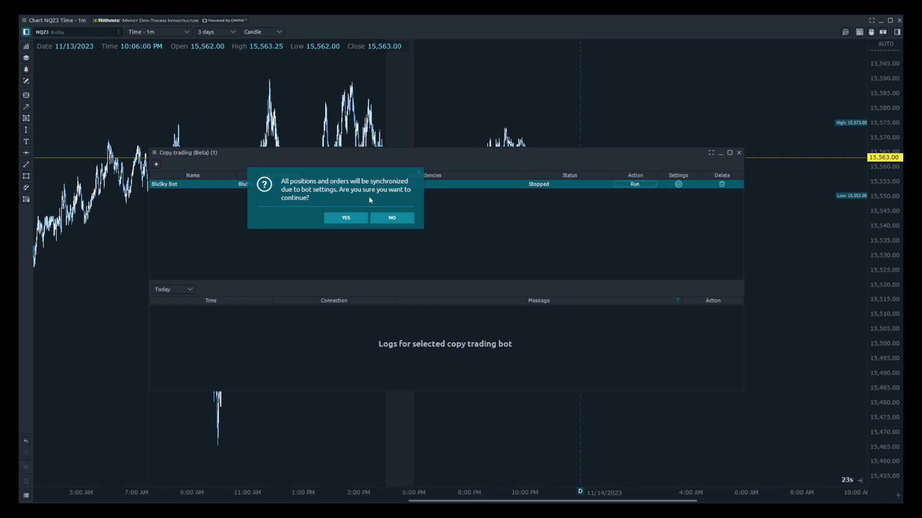
{"action": "left_click", "coordinate": [354, 220]}
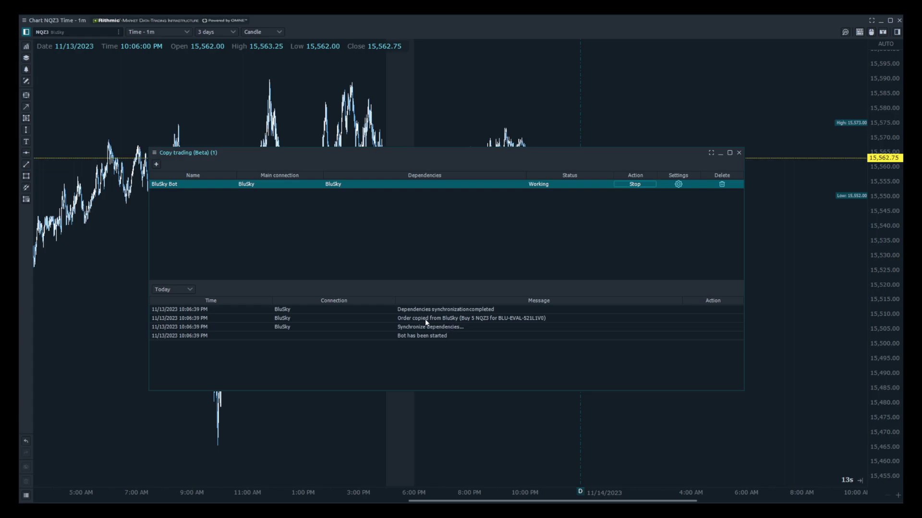
{"action": "left_click", "coordinate": [405, 337]}
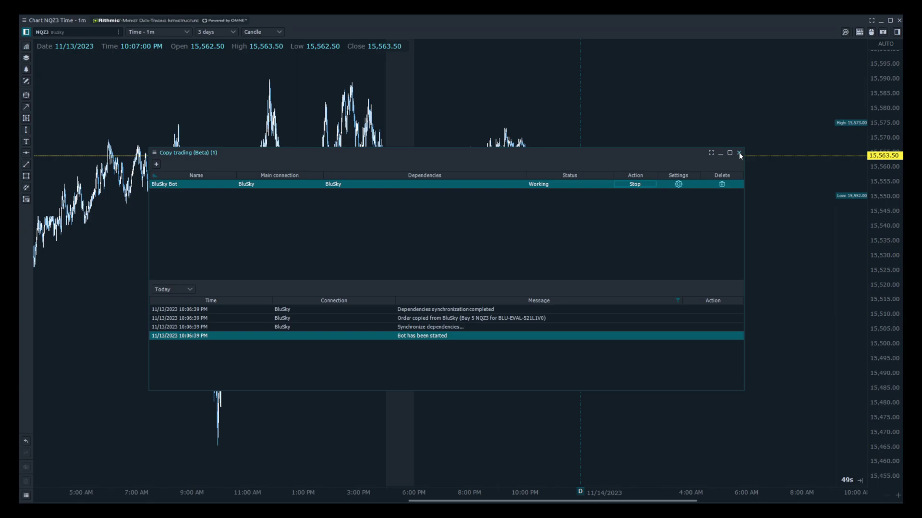
Step: Close Copy trading, read the Advanced features page, then return to the $25/month pricing page
{"action": "left_click", "coordinate": [739, 153]}
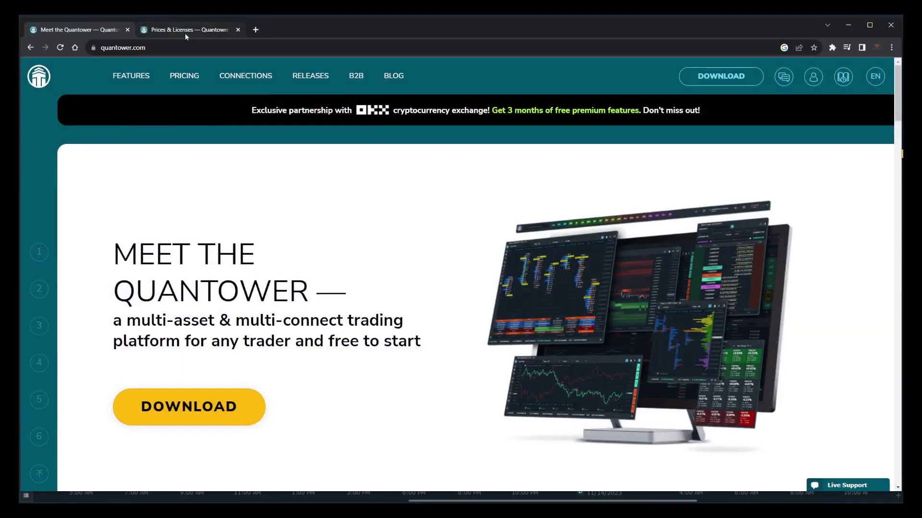
{"action": "left_click", "coordinate": [185, 31]}
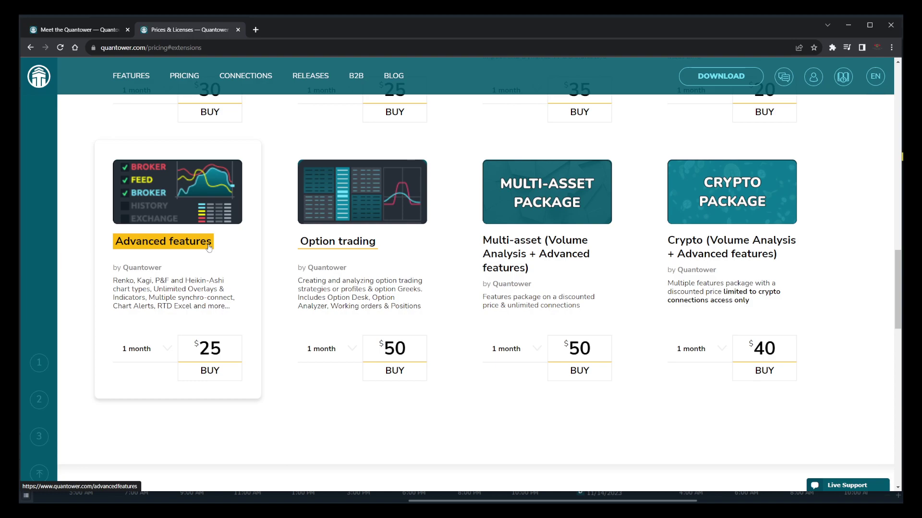
{"action": "left_click", "coordinate": [209, 247]}
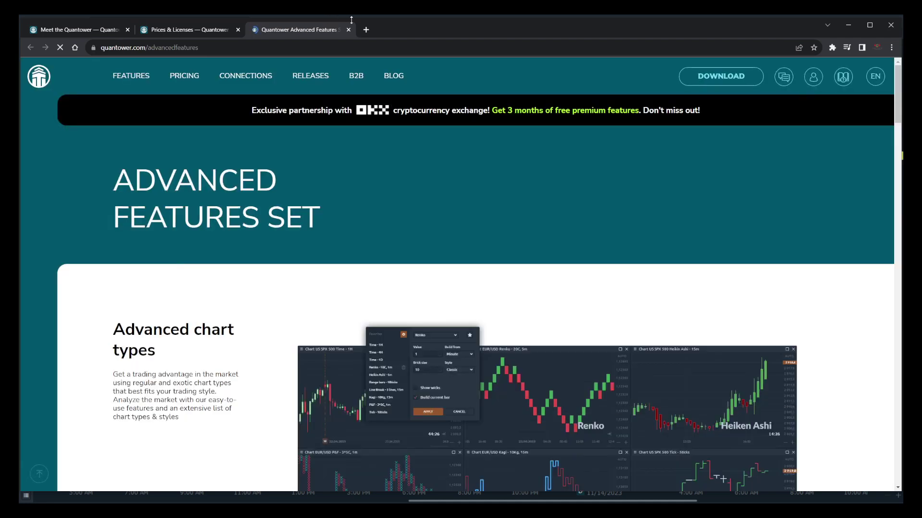
{"action": "scroll", "coordinate": [403, 194], "scroll_direction": "down", "scroll_amount": 2}
{"action": "scroll", "coordinate": [403, 194], "scroll_direction": "down", "scroll_amount": 3}
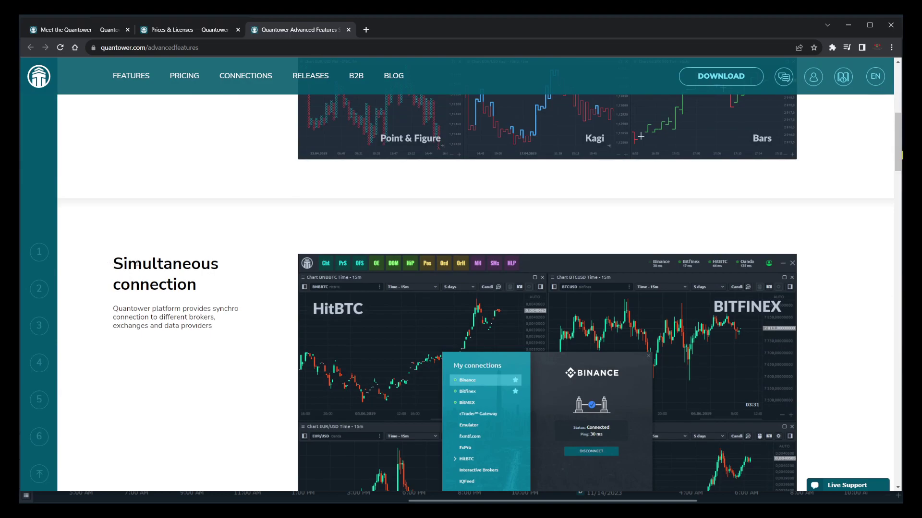
{"action": "scroll", "coordinate": [189, 318], "scroll_direction": "down", "scroll_amount": 1}
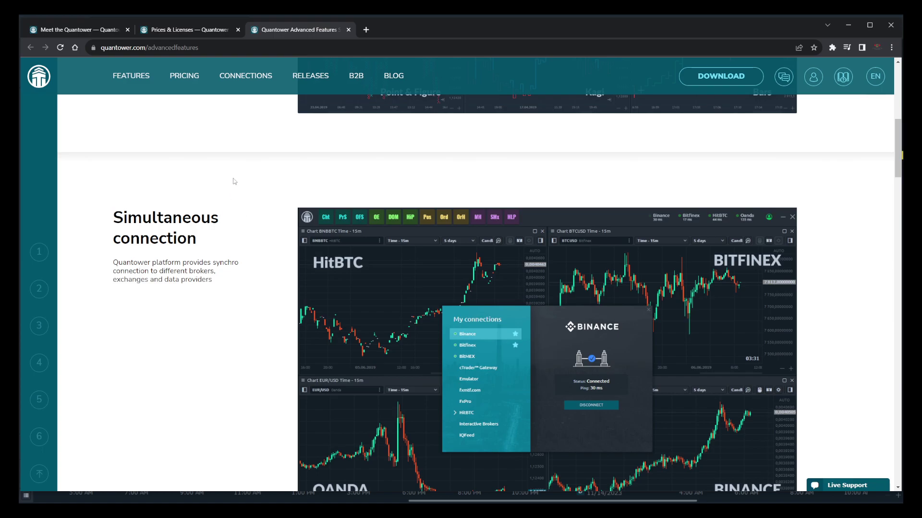
{"action": "left_click", "coordinate": [204, 33]}
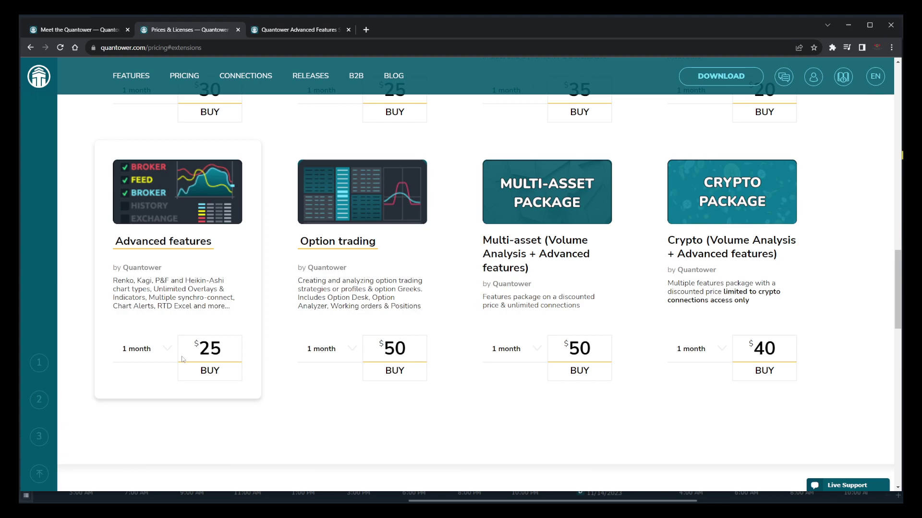
Step: Change the Advanced features duration to 3 months ($68), then to Lifetime ($490)
{"action": "left_click", "coordinate": [170, 350]}
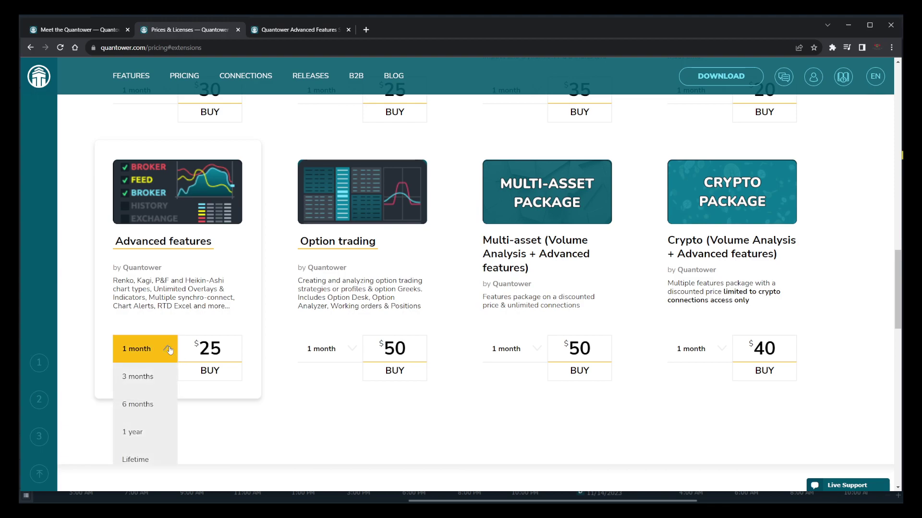
{"action": "left_click", "coordinate": [162, 377]}
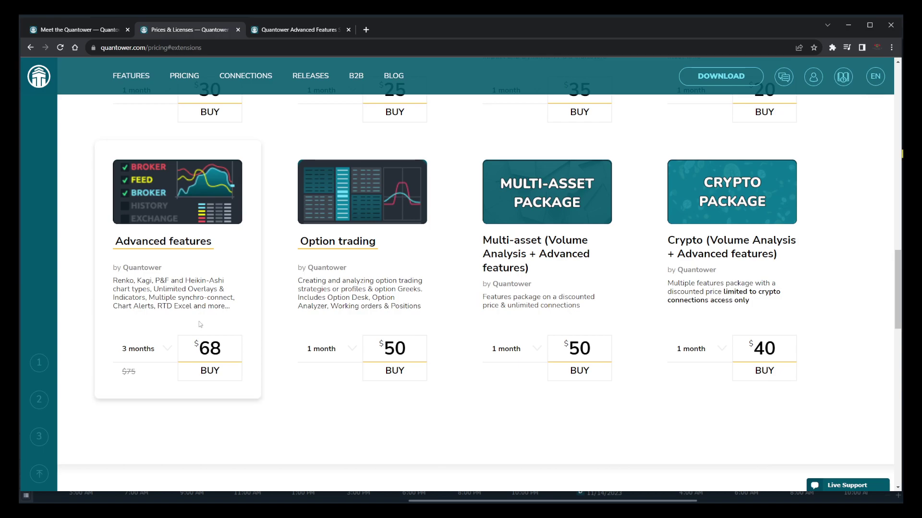
{"action": "left_click", "coordinate": [167, 351]}
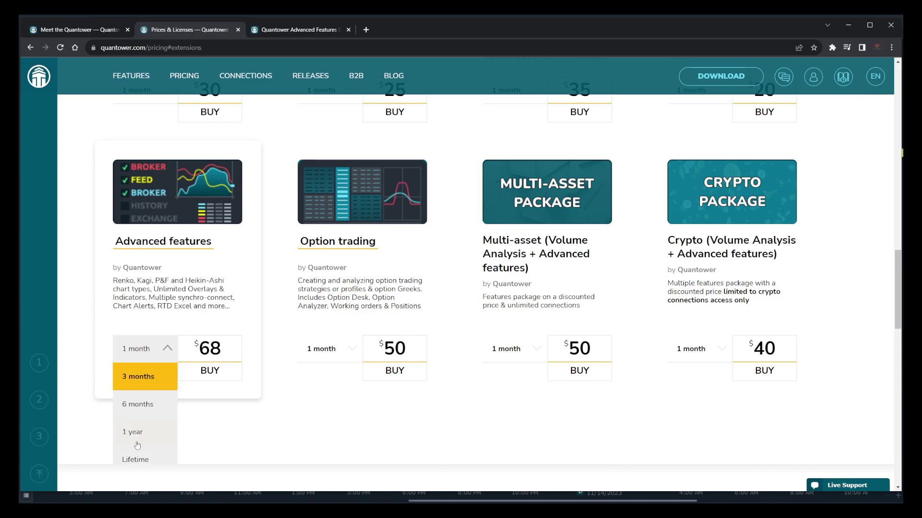
{"action": "left_click", "coordinate": [138, 461]}
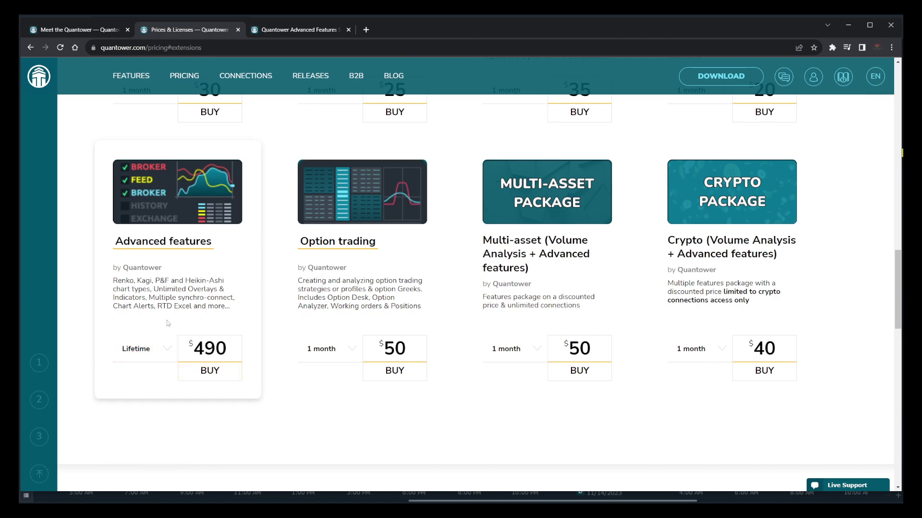